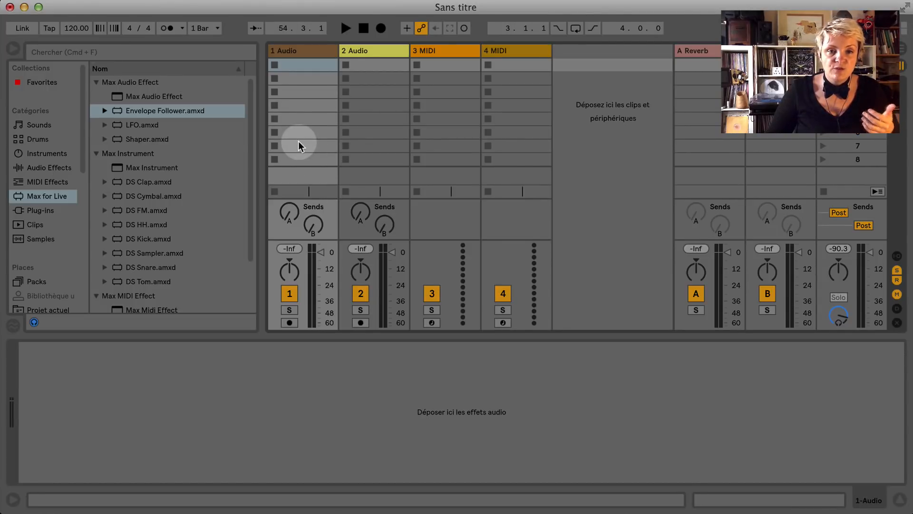
Look through the Max for Live audio effects, instruments and MIDI effects in the browser and select DS Clap.amxd.
drag(160, 118, 303, 98)
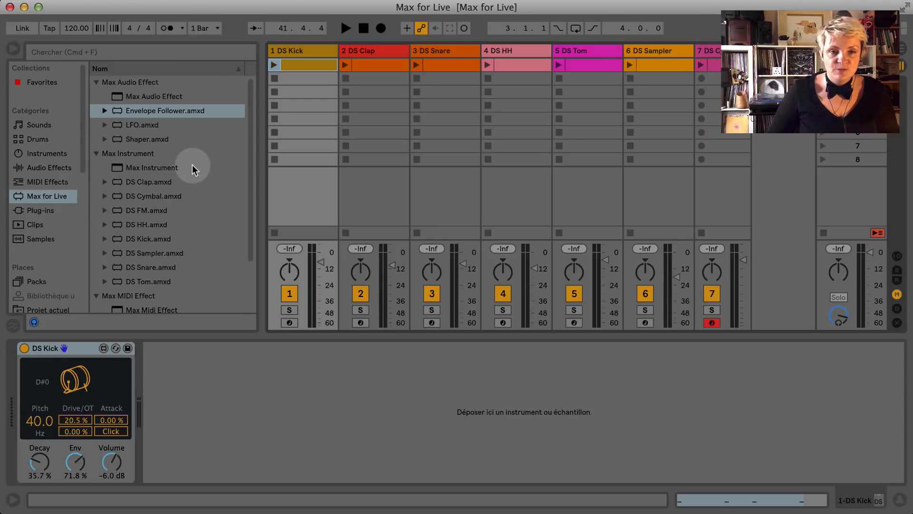
scroll(193, 167, down, 2)
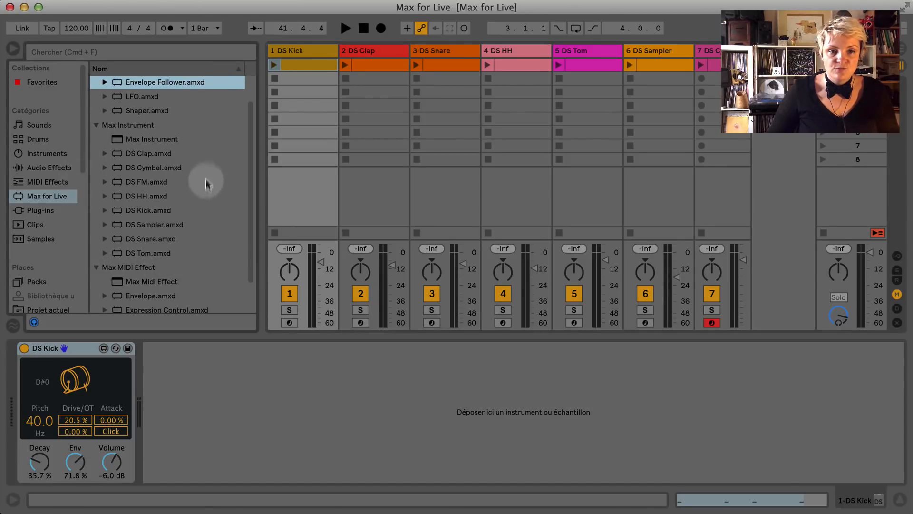
scroll(206, 181, down, 2)
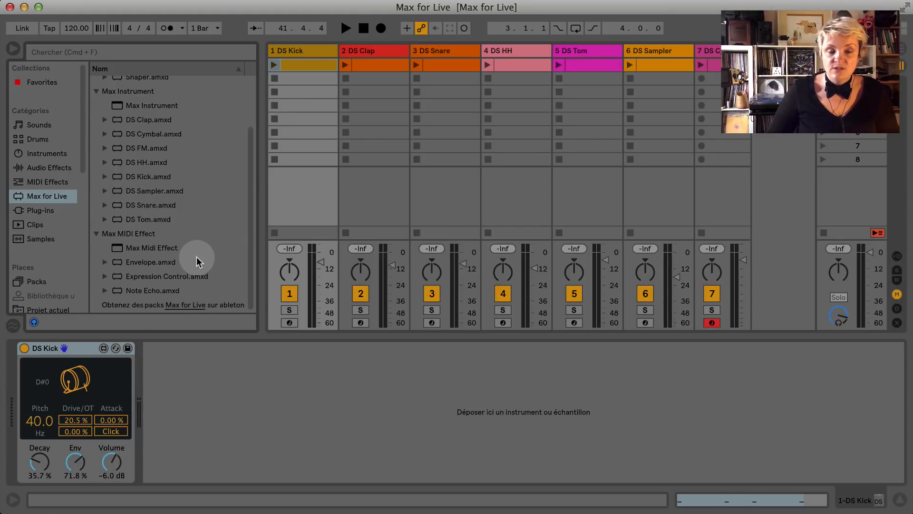
scroll(143, 238, up, 3)
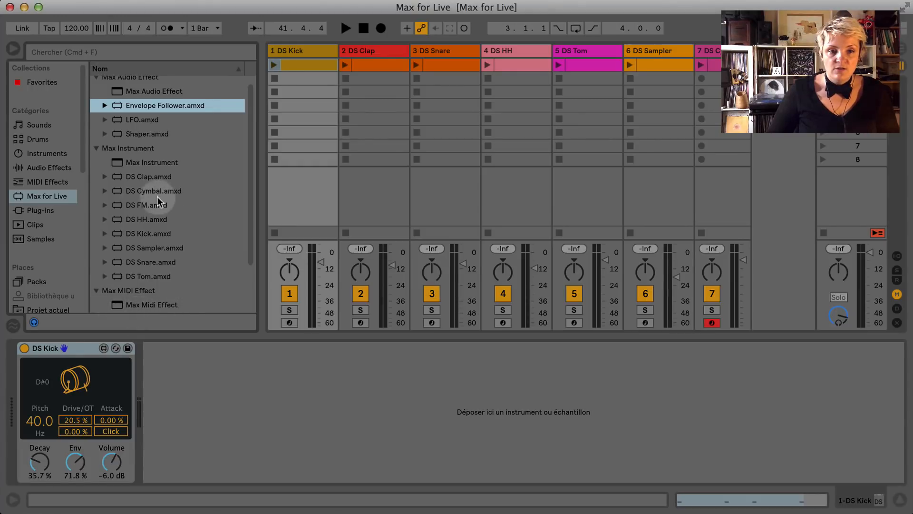
click(149, 177)
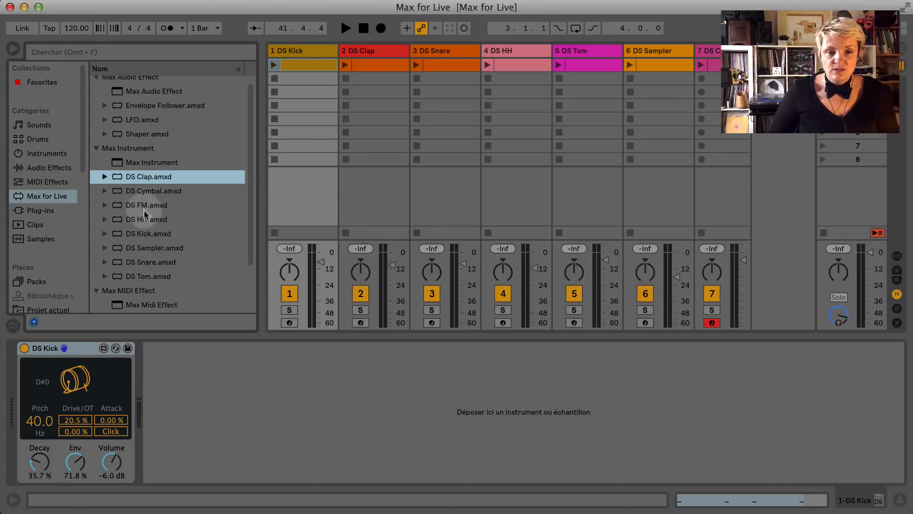
Launch the DS Kick clip and set the kick's Pitch to 44.1 Hz, Decay to 38.1 % and Env to 64.2 %.
click(293, 50)
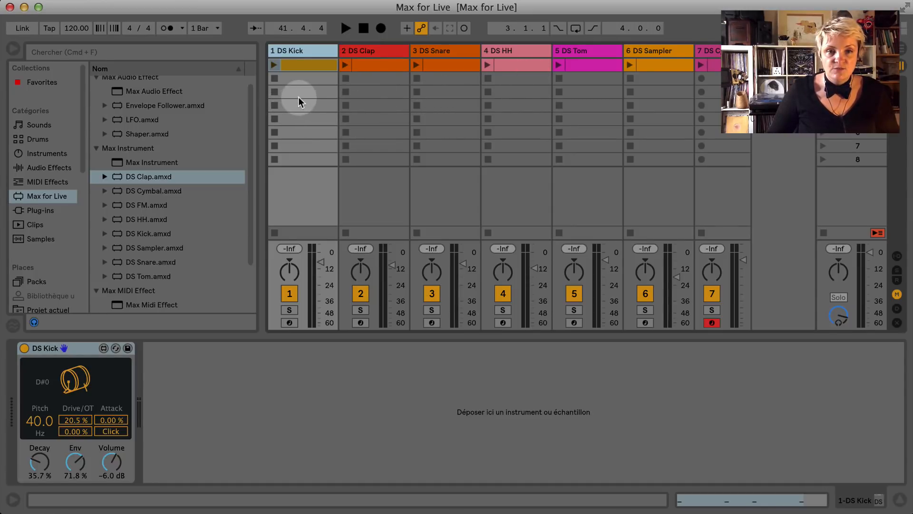
click(273, 65)
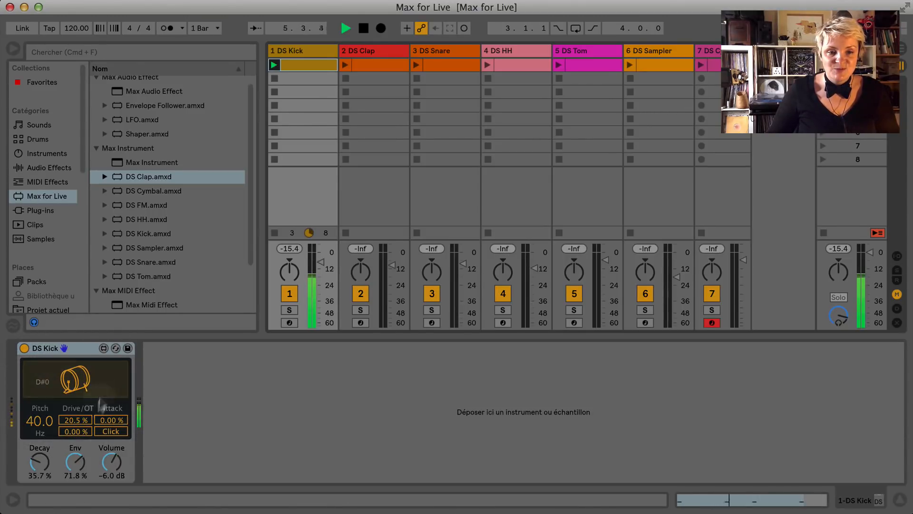
mouse_move(38, 422)
mouse_down()
mouse_move(38, 383)
mouse_move(37, 421)
mouse_up()
drag(39, 462, 78, 469)
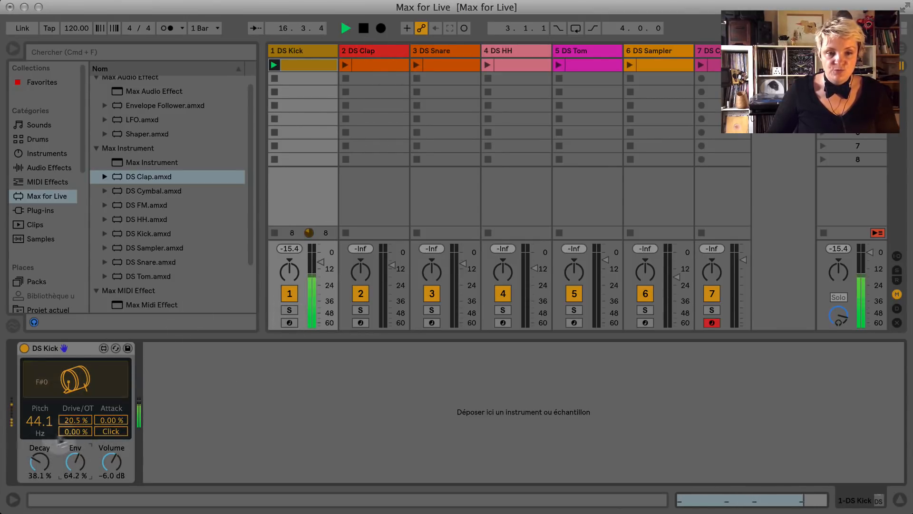
Launch the DS Clap clip and set the clap's Sloppy to 22 %, Tail to 46 %, Spread to 75 % and Tone to 100 %.
click(380, 53)
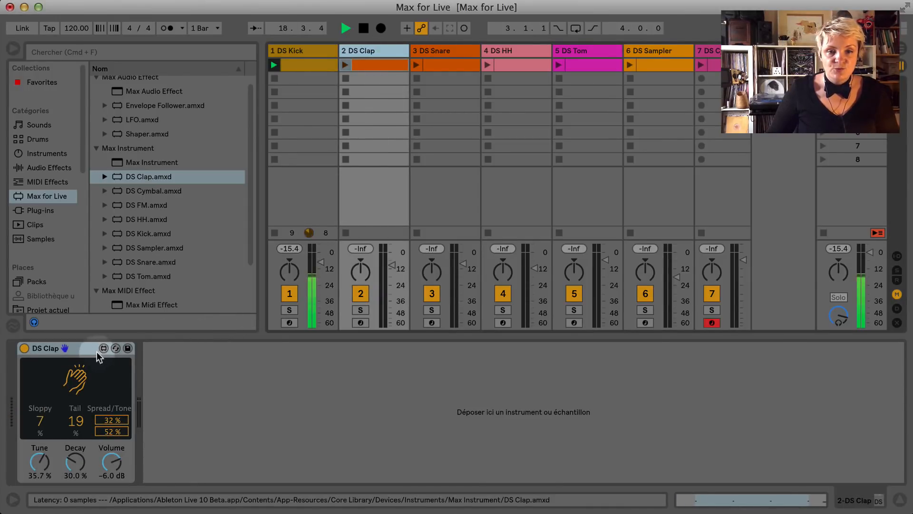
click(345, 65)
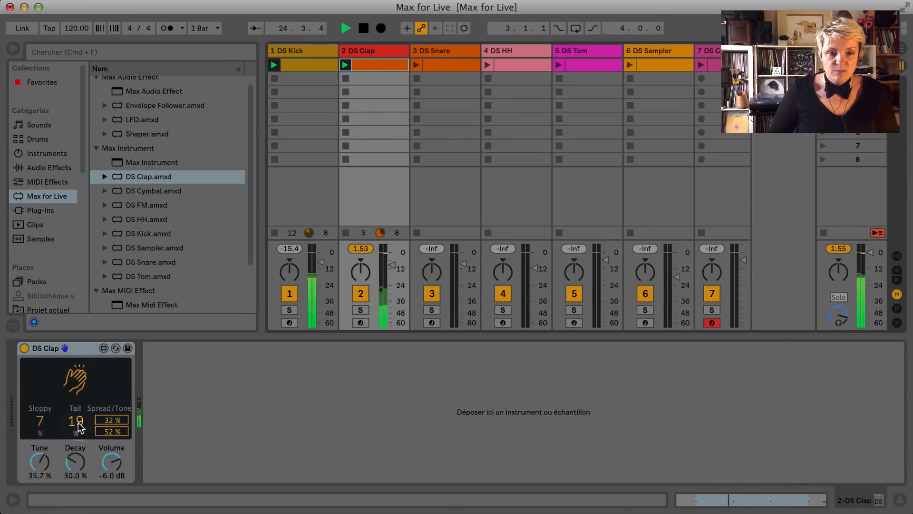
drag(78, 424, 78, 422)
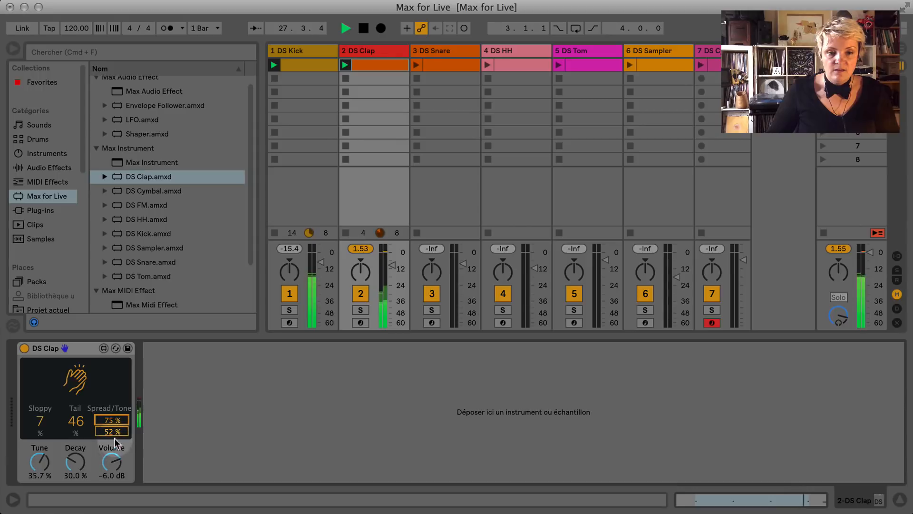
drag(116, 433, 116, 405)
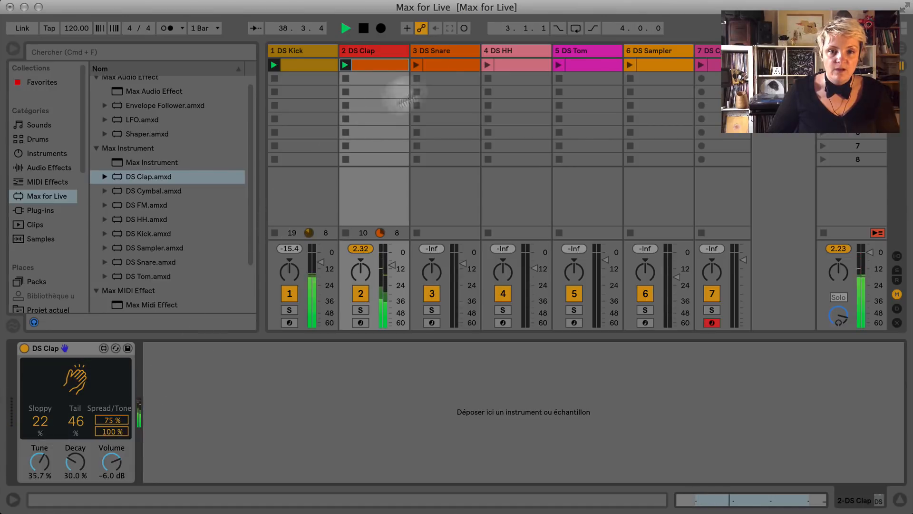
Launch the DS Snare clip and set the snare's Decay to 31.6 %.
click(436, 54)
click(416, 64)
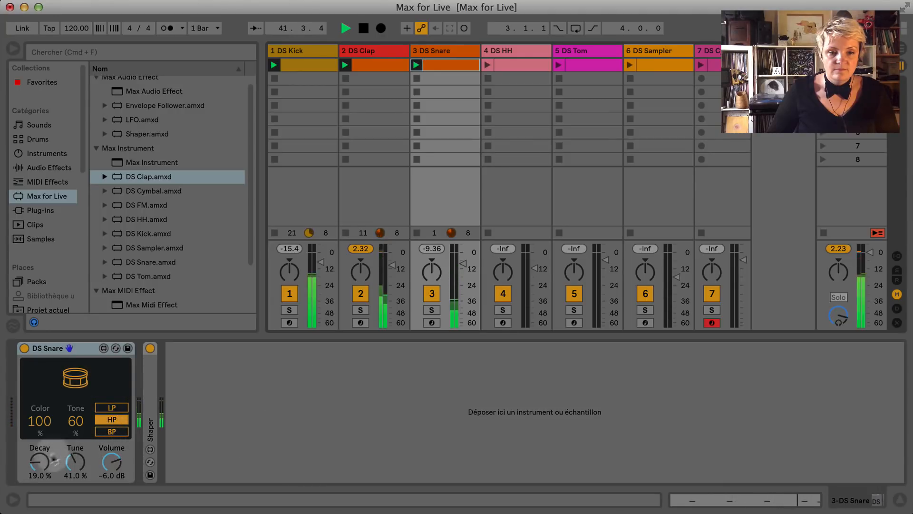
mouse_move(39, 461)
mouse_down()
mouse_move(39, 423)
mouse_move(40, 452)
mouse_up()
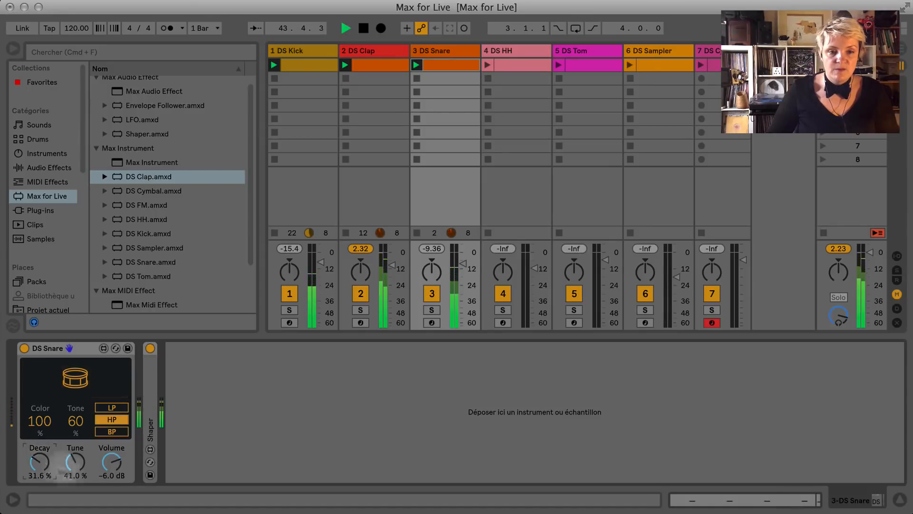
Launch the DS HH clip and view the devices on the DS Tom, DS Sampler and DS Cymbal tracks.
click(510, 51)
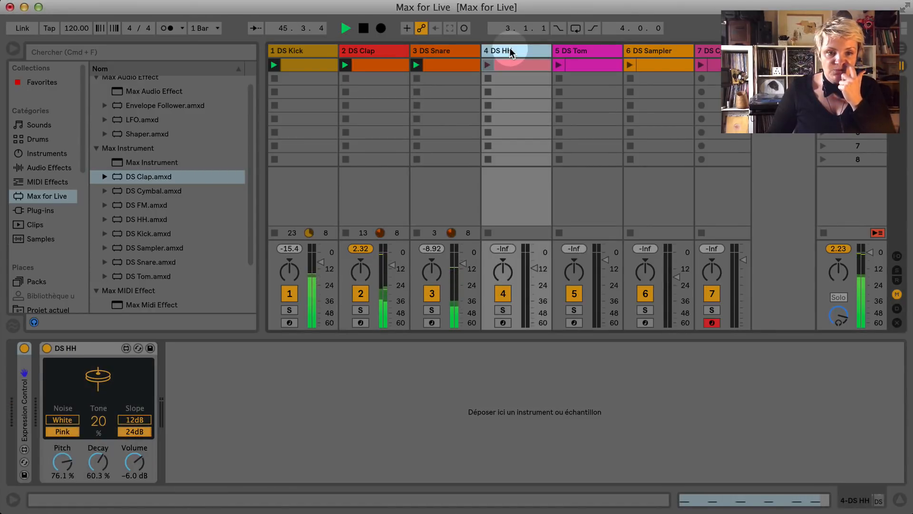
click(487, 65)
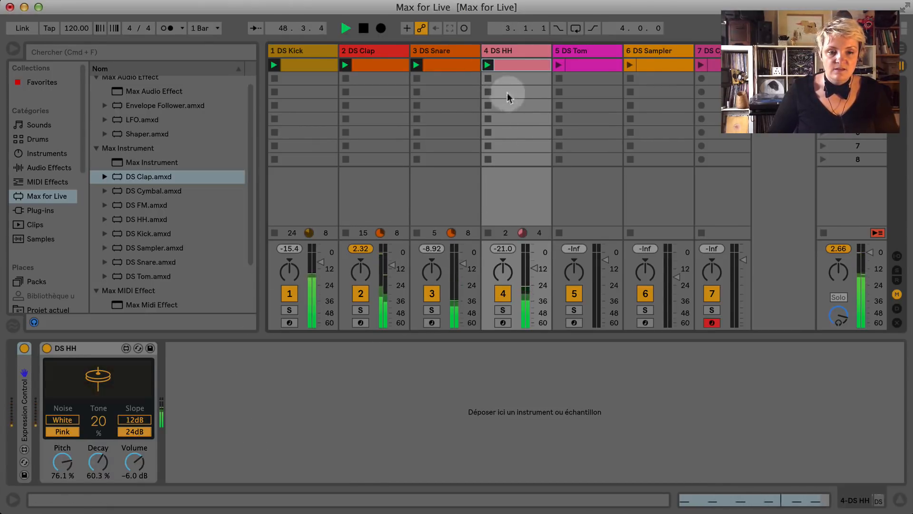
click(580, 50)
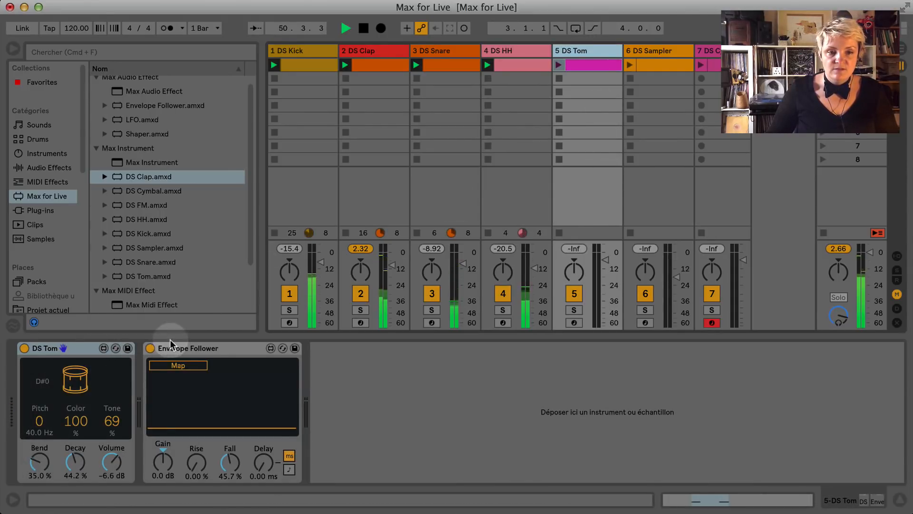
click(658, 54)
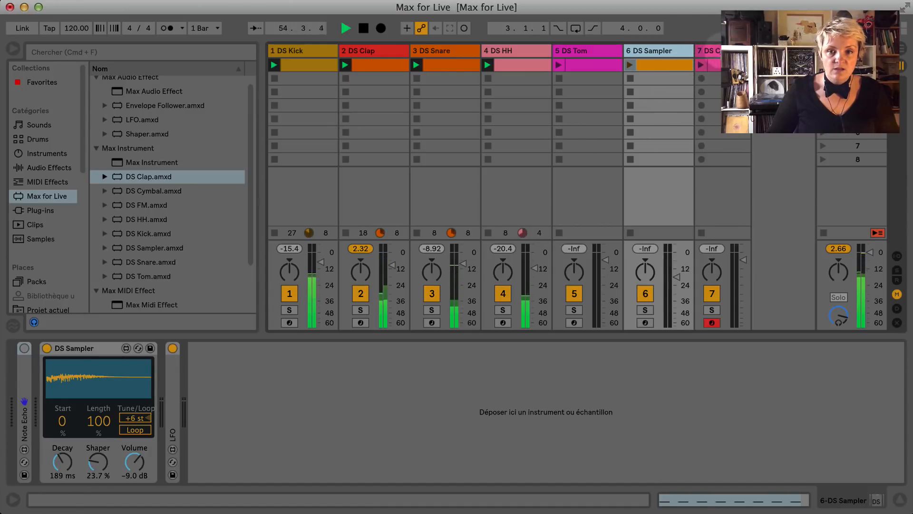
click(718, 51)
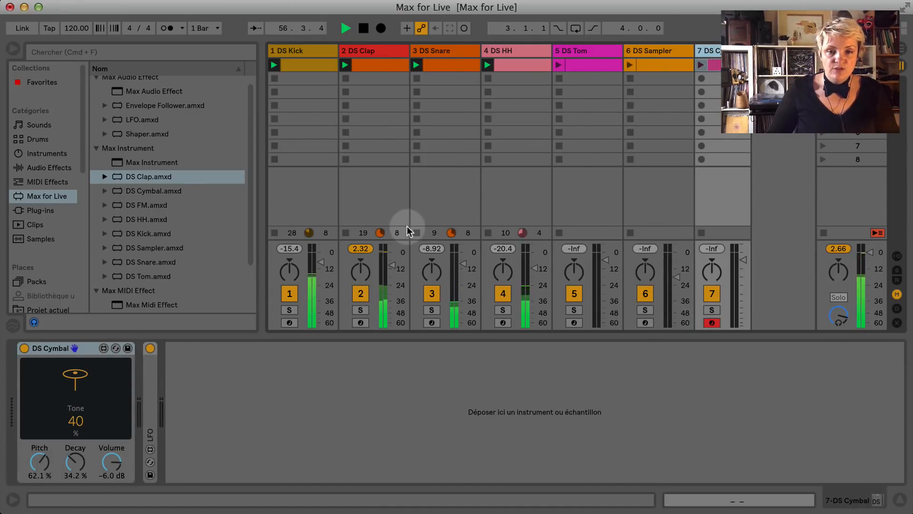
Stop playback, play the clips of all seven tracks together, and stop all clips.
key(space)
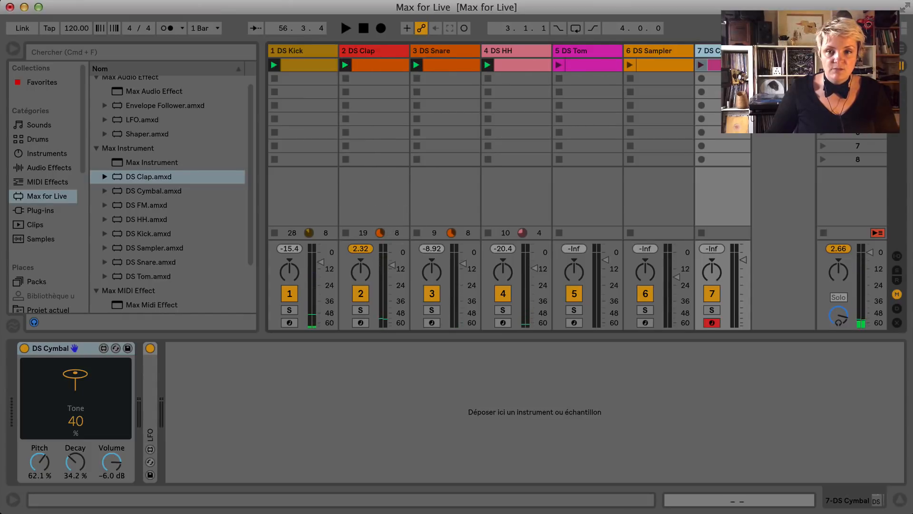
key(space)
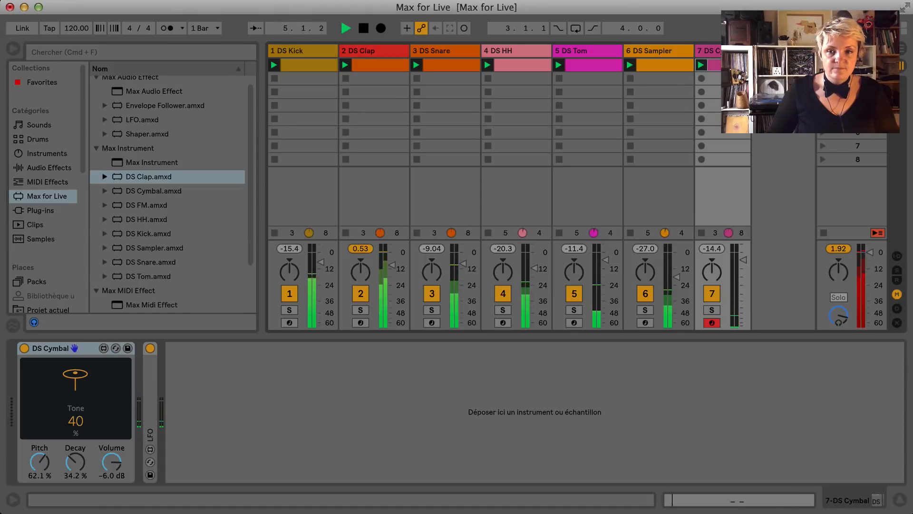
click(824, 233)
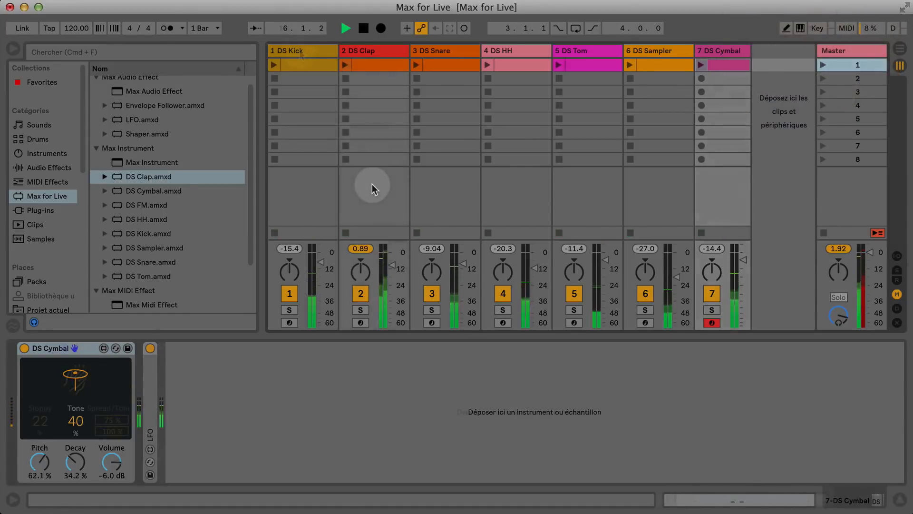
Unfold the Shaper on the DS Snare track, map it to the snare's Decay, and launch the snare clip.
click(372, 184)
click(432, 50)
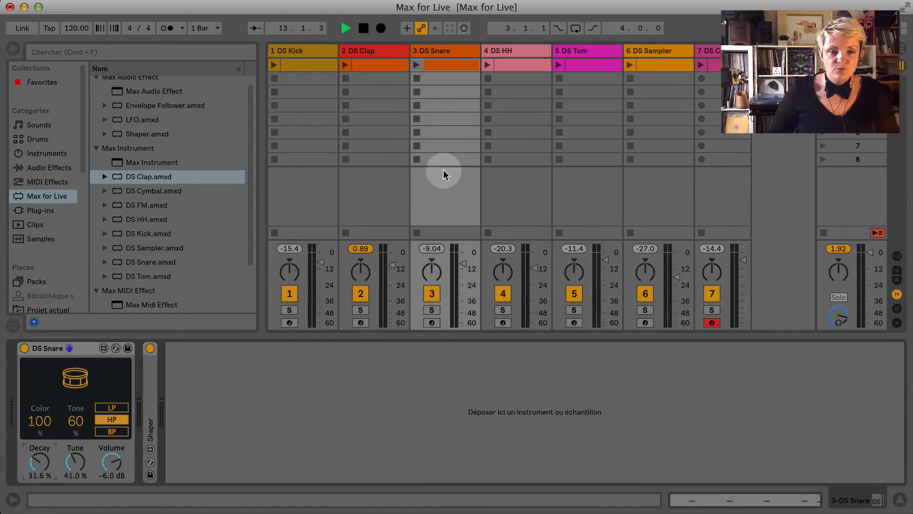
double_click(151, 427)
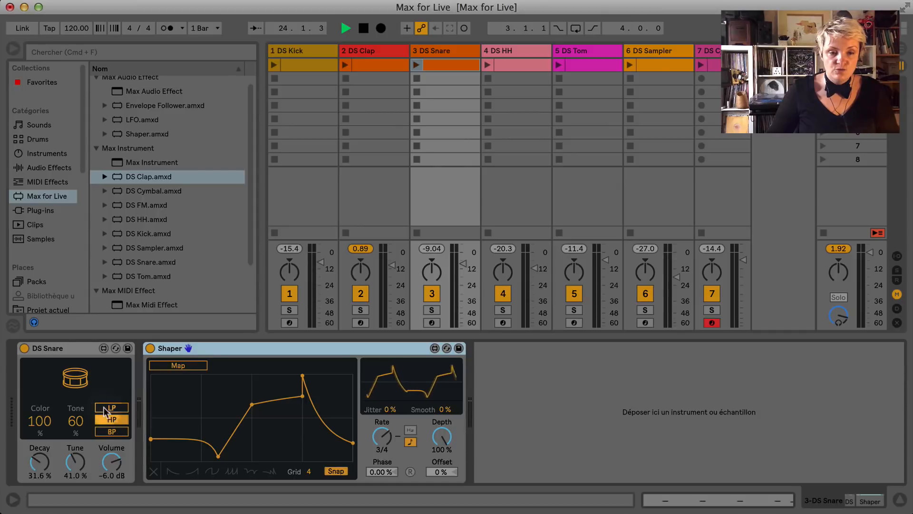
click(173, 364)
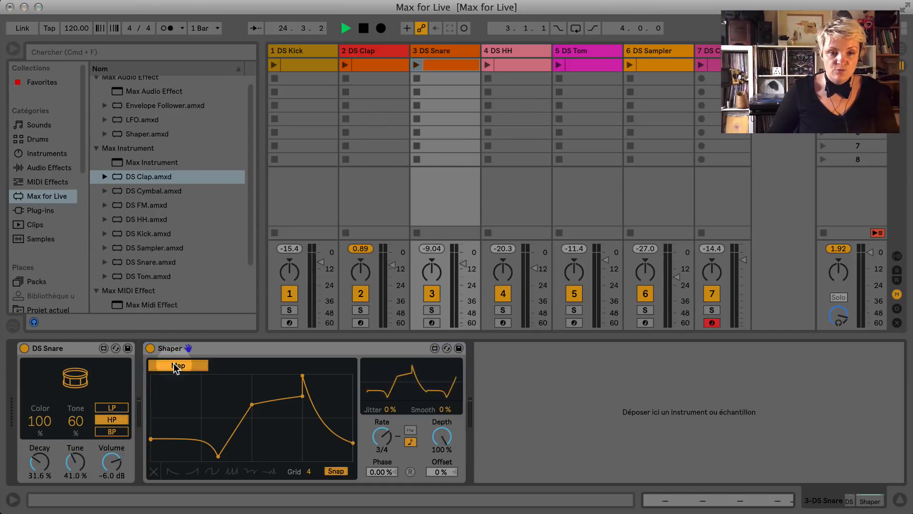
click(35, 463)
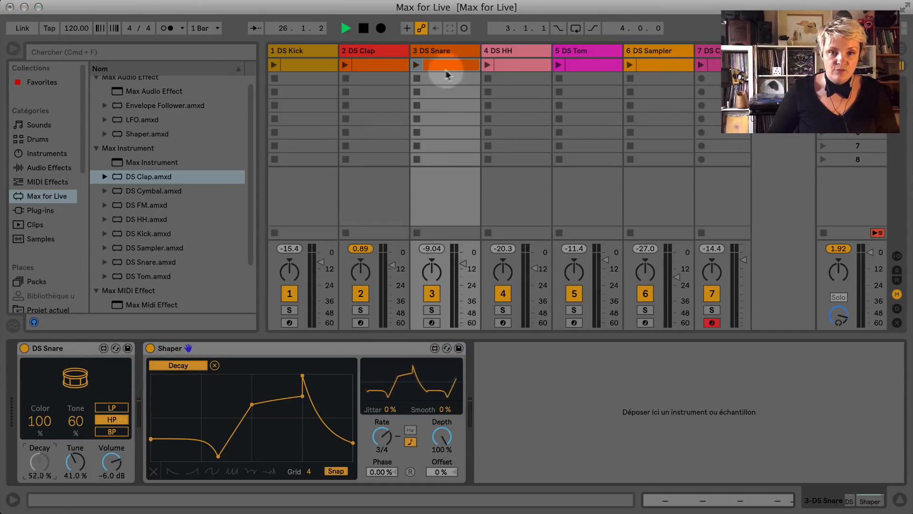
click(415, 65)
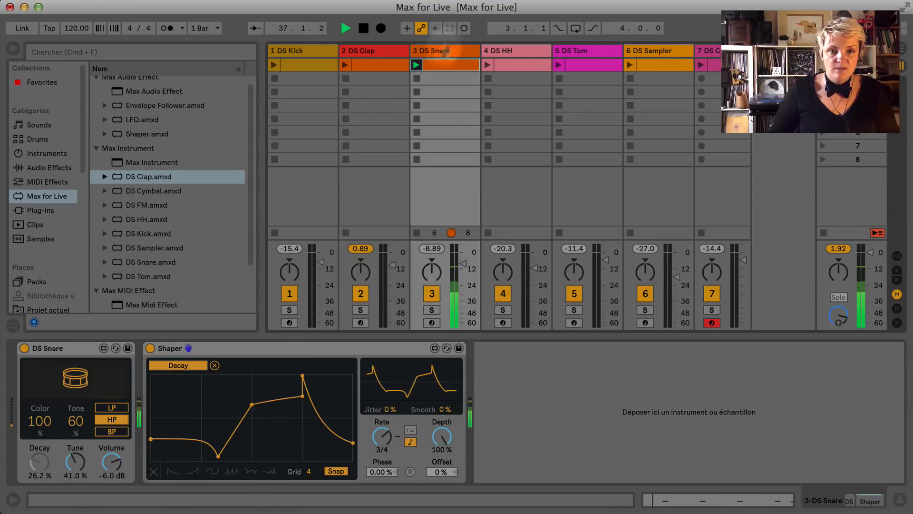
Unfold Expression Control on the DS HH track, map Velocity to the hi-hat's Pitch, and launch the hi-hat clip.
click(506, 51)
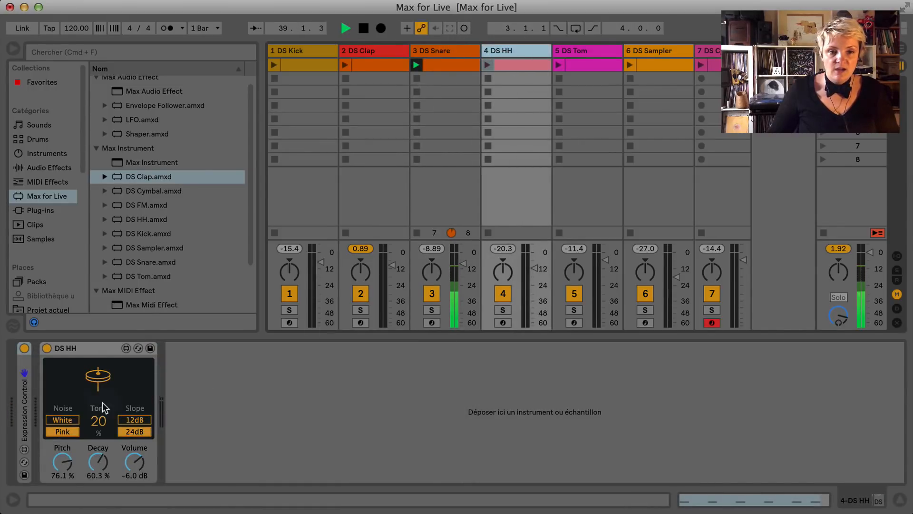
double_click(27, 425)
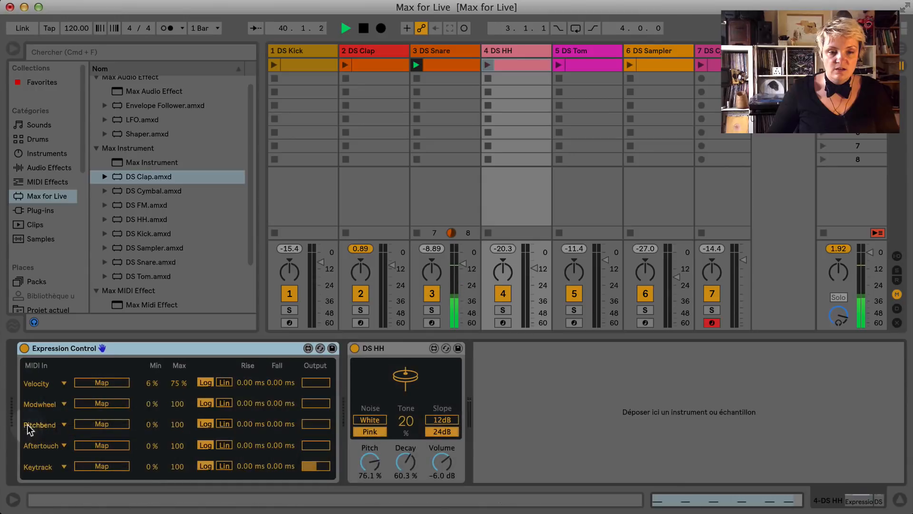
click(157, 351)
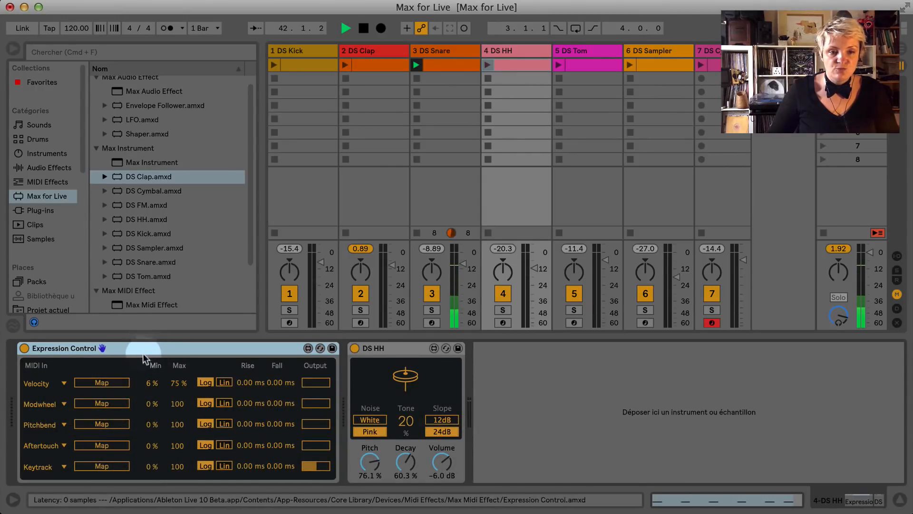
click(102, 383)
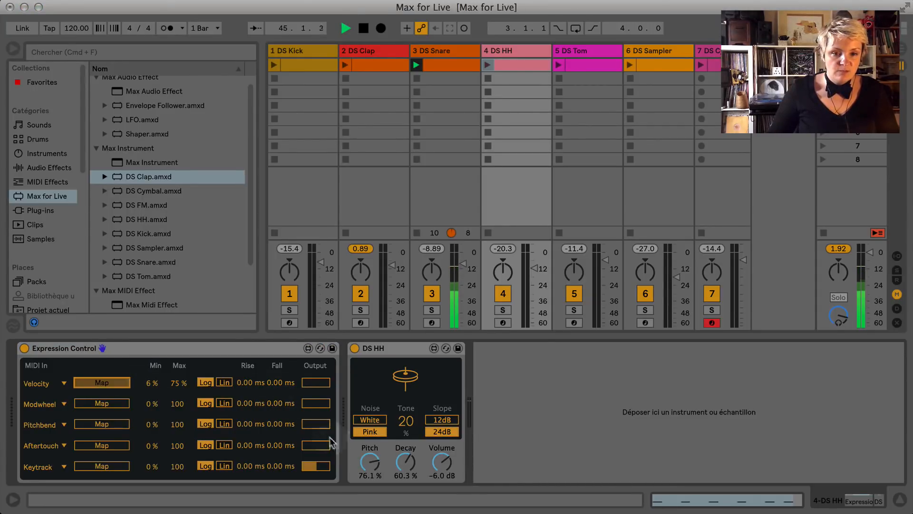
click(367, 460)
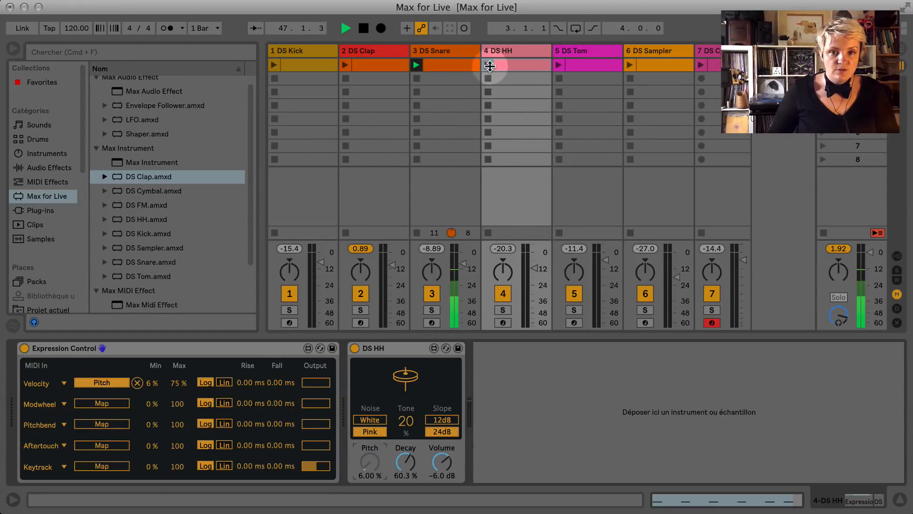
click(489, 65)
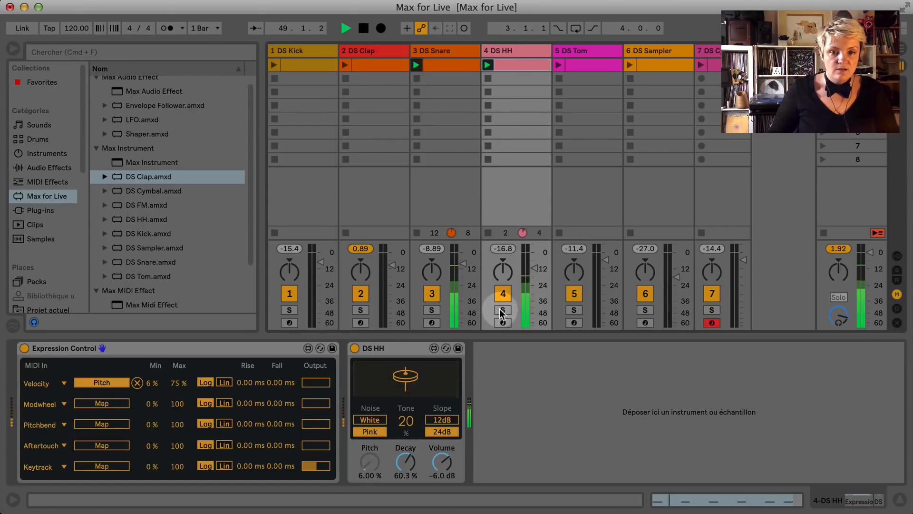
Clear the Velocity mapping in Expression Control and map Velocity to the DS HH Pitch again.
click(137, 383)
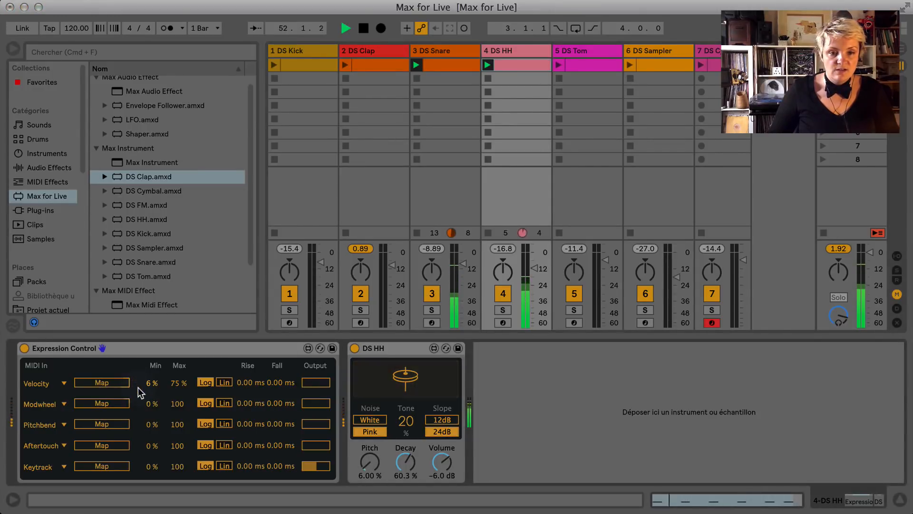
click(112, 384)
click(369, 460)
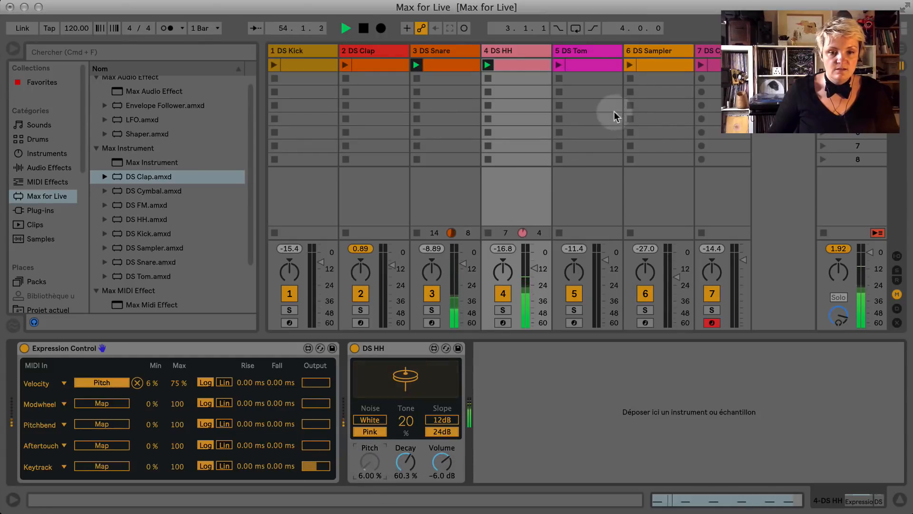
Map the Envelope Follower on the DS Tom track to the tom's Pitch, and launch the tom clip.
click(578, 49)
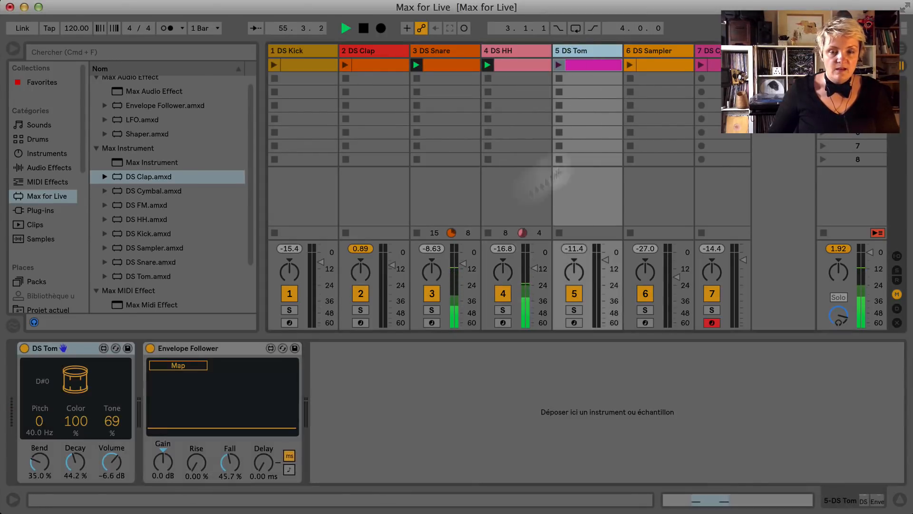
click(224, 353)
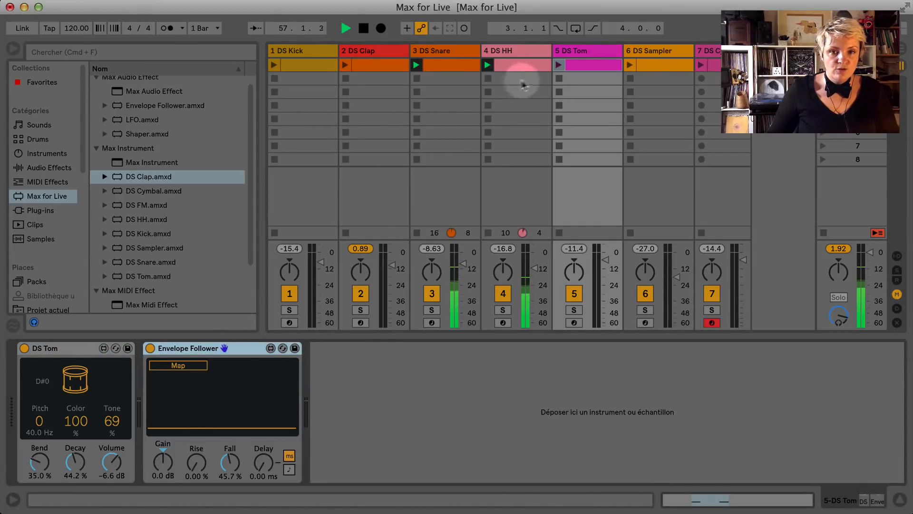
click(180, 369)
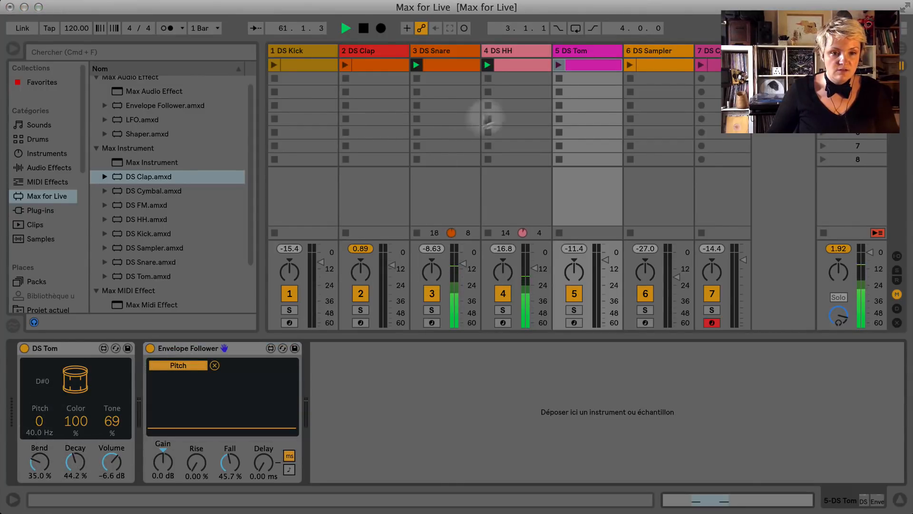
click(558, 67)
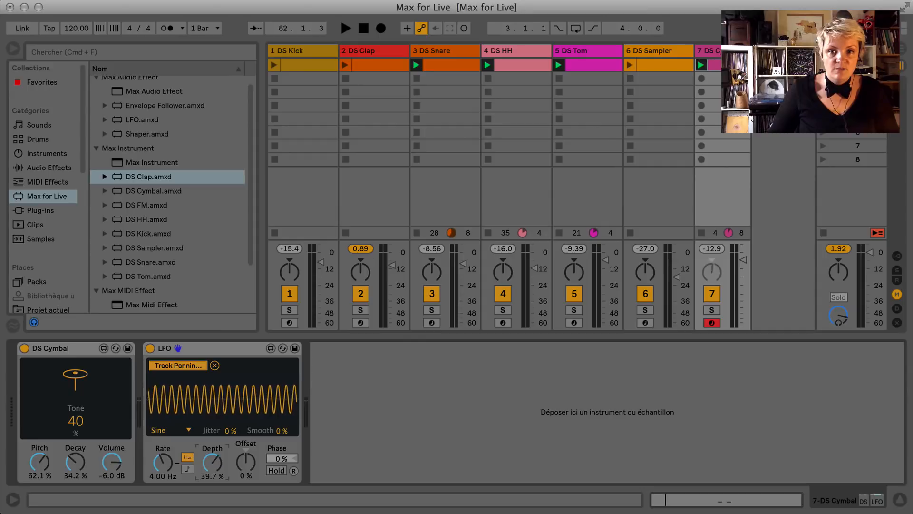
Play the clips of all seven tracks together and lower the DS Clap track volume to -12.4 dB.
key(space)
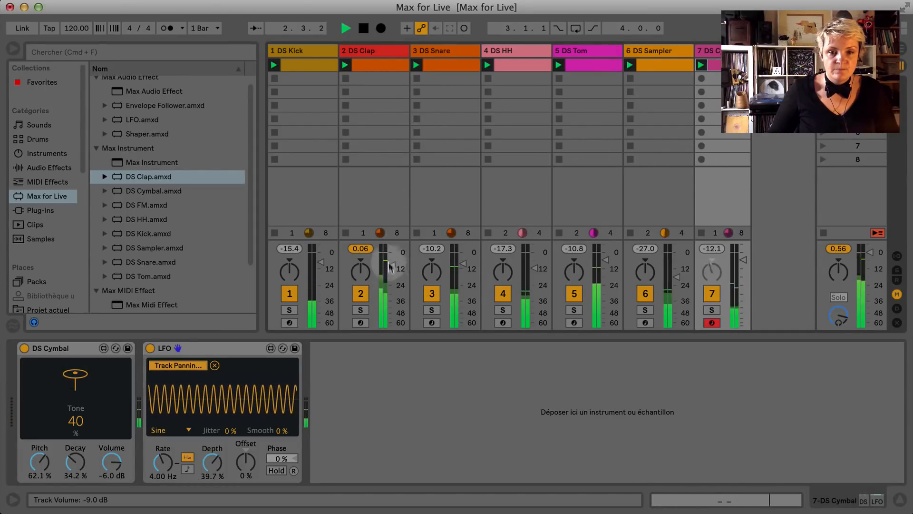
drag(393, 265, 391, 268)
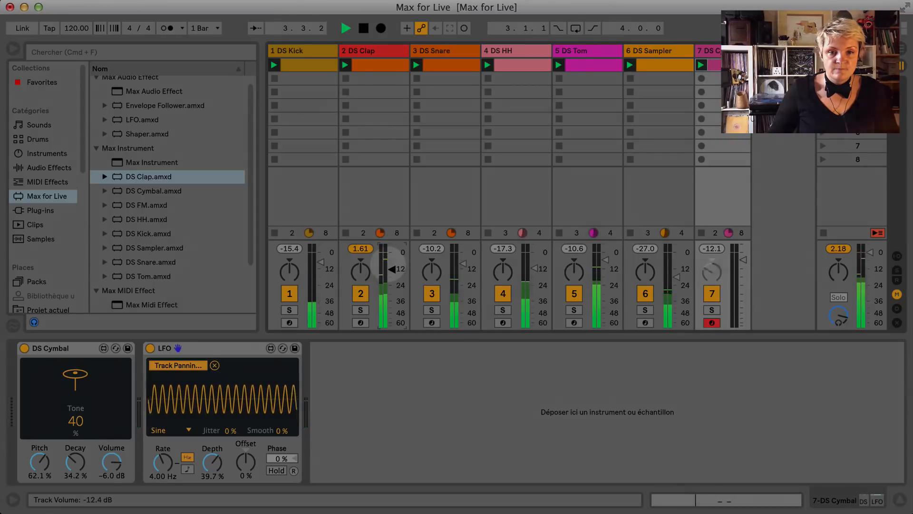